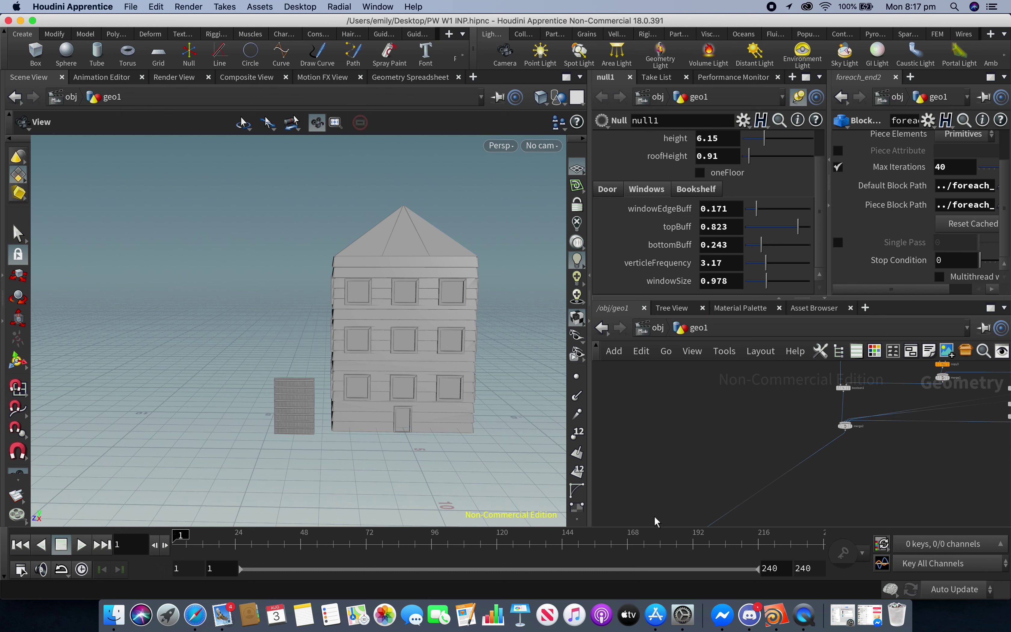
# Frame all nodes, cut the wire into the displayed Merge, and display the bookshelf branch
pyautogui.press('h')
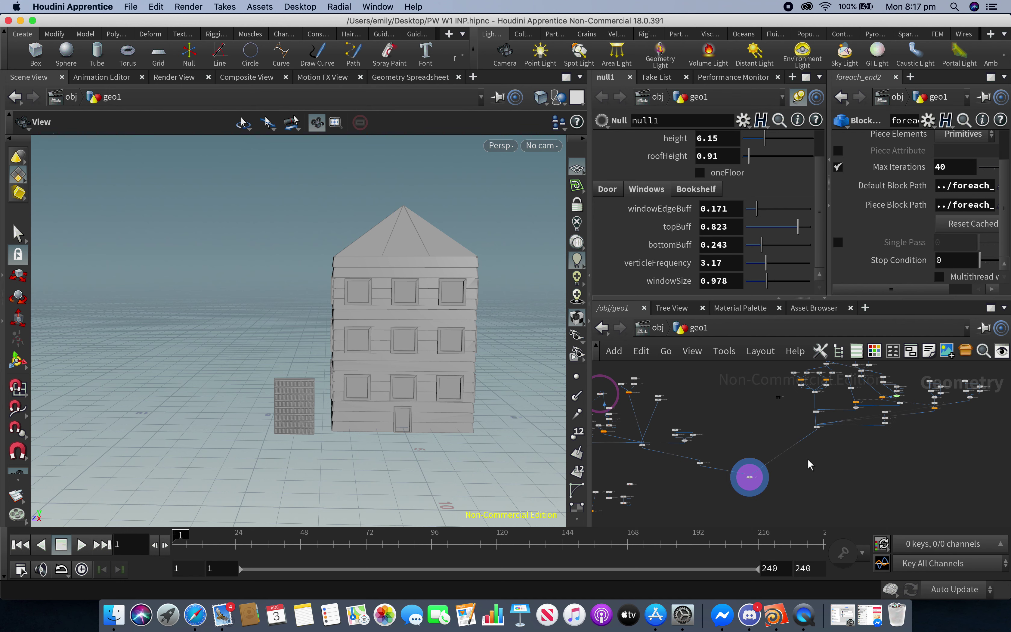
pyautogui.moveTo(788, 458); pyautogui.dragTo(719, 476)
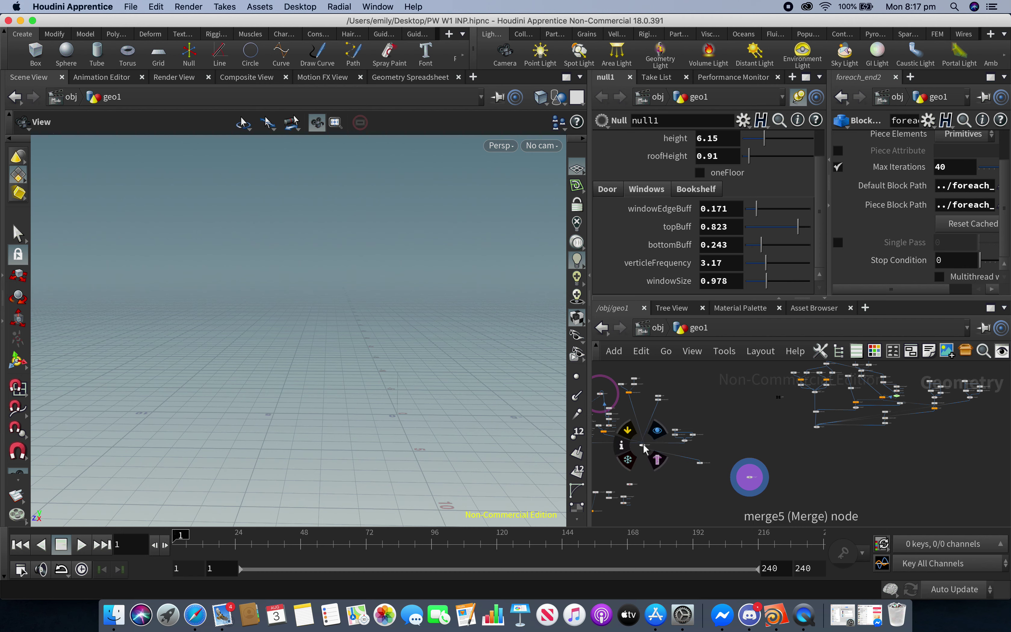
pyautogui.click(648, 445)
# On null1's Bookshelf tab, set shelfHeight 2.64, widthOfShelf 1.6 and numberOfBooks 0.09
pyautogui.scroll(3, 400, 416)
pyautogui.scroll(2, 400, 421)
pyautogui.scroll(1, 401, 421)
pyautogui.scroll(1, 401, 422)
pyautogui.scroll(2, 402, 423)
pyautogui.moveTo(421, 422); pyautogui.dragTo(341, 496, button='middle')
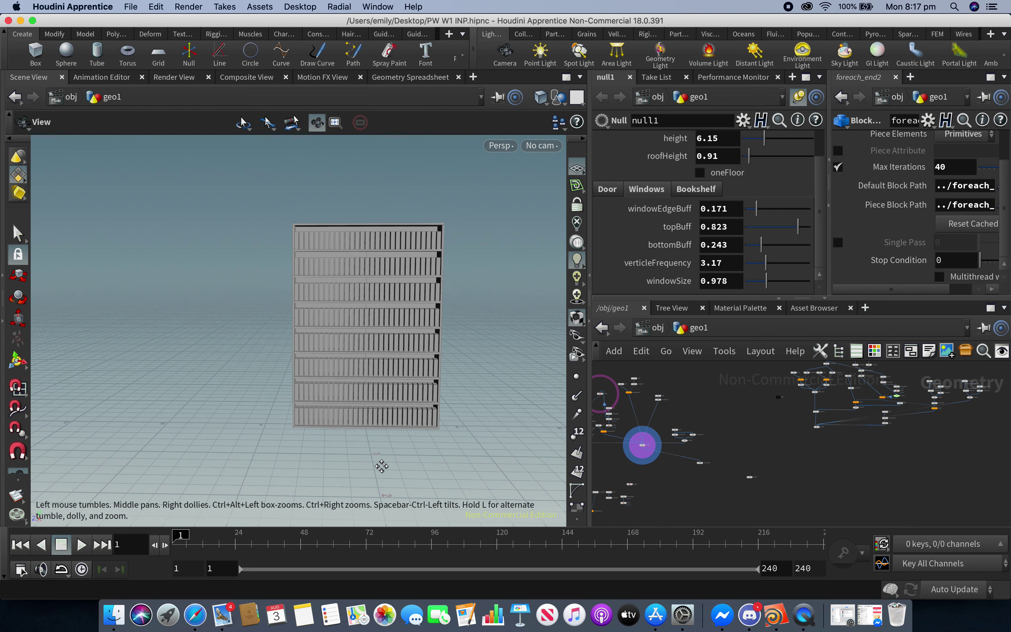
pyautogui.click(704, 191)
pyautogui.moveTo(760, 211); pyautogui.dragTo(748, 233)
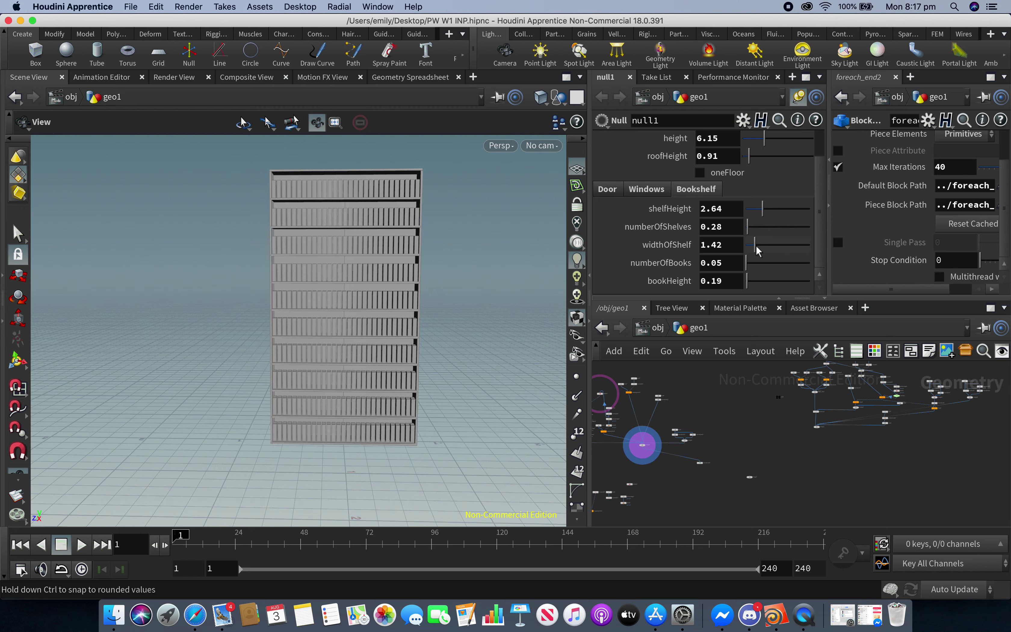
pyautogui.moveTo(757, 251)
pyautogui.mouseDown()
pyautogui.moveTo(778, 255)
pyautogui.moveTo(757, 252)
pyautogui.mouseUp()
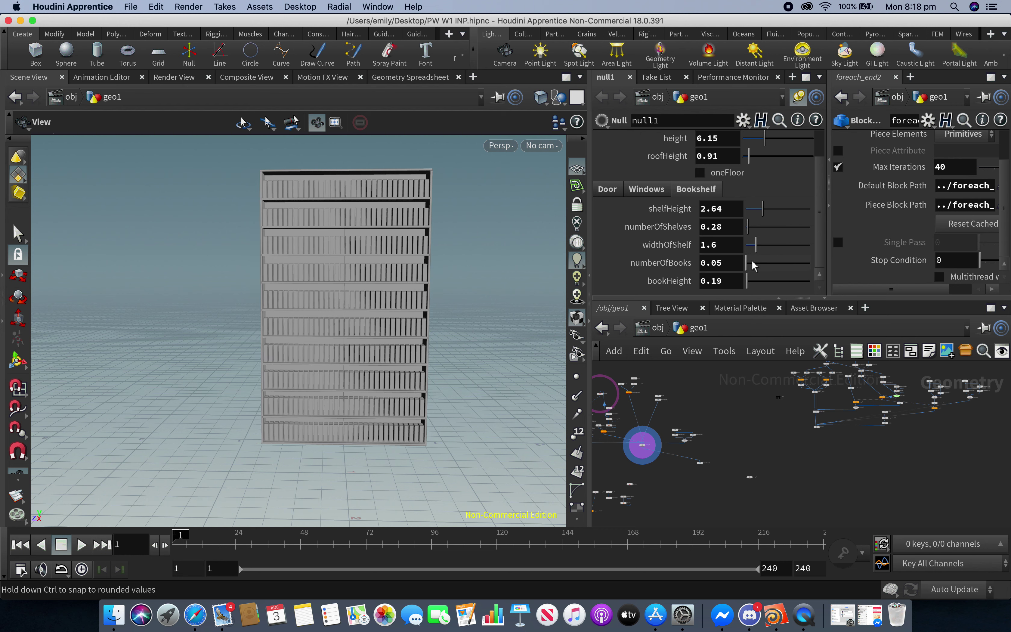
pyautogui.moveTo(748, 264); pyautogui.dragTo(748, 264)
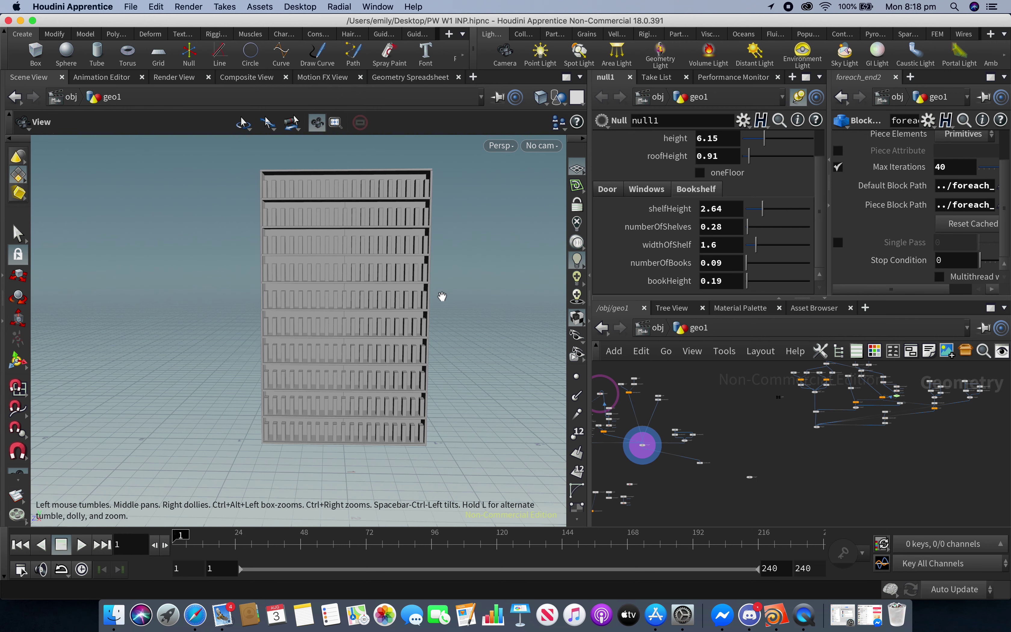
# Raise bookHeight from 0.19 to 0.28, then switch the display to the house branch
pyautogui.scroll(2, 445, 301)
pyautogui.scroll(2, 445, 300)
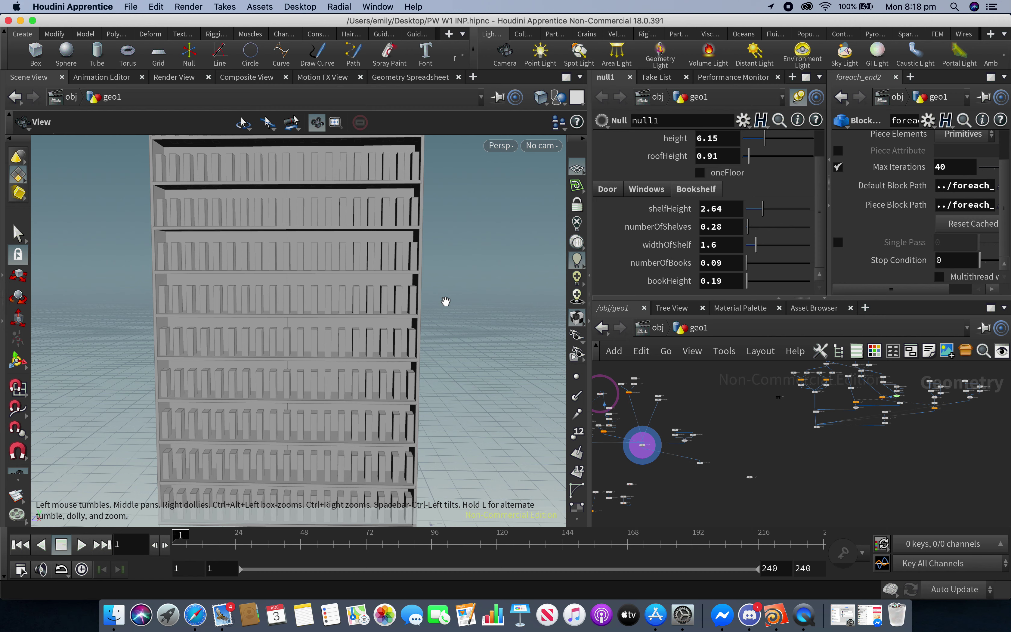
pyautogui.scroll(2, 445, 299)
pyautogui.scroll(2, 446, 298)
pyautogui.scroll(2, 435, 301)
pyautogui.scroll(2, 476, 300)
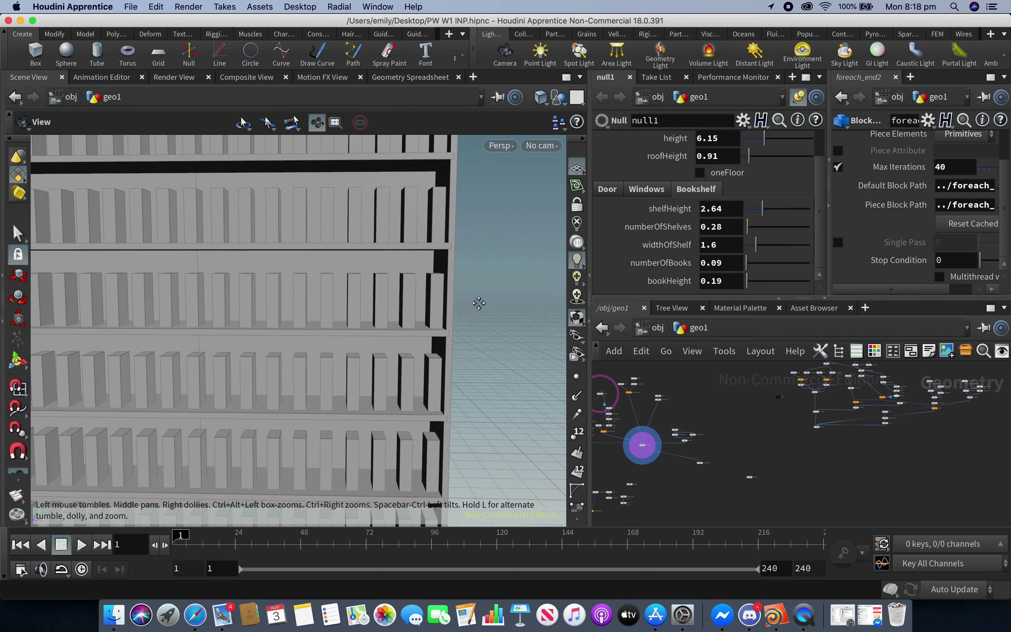
pyautogui.scroll(2, 523, 300)
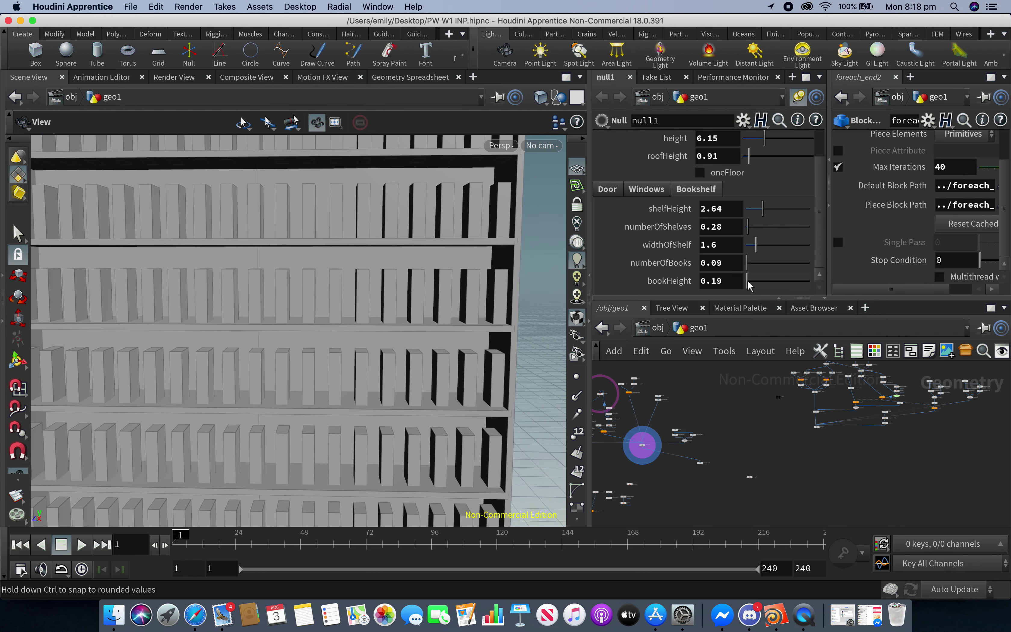
pyautogui.moveTo(748, 283); pyautogui.dragTo(749, 283)
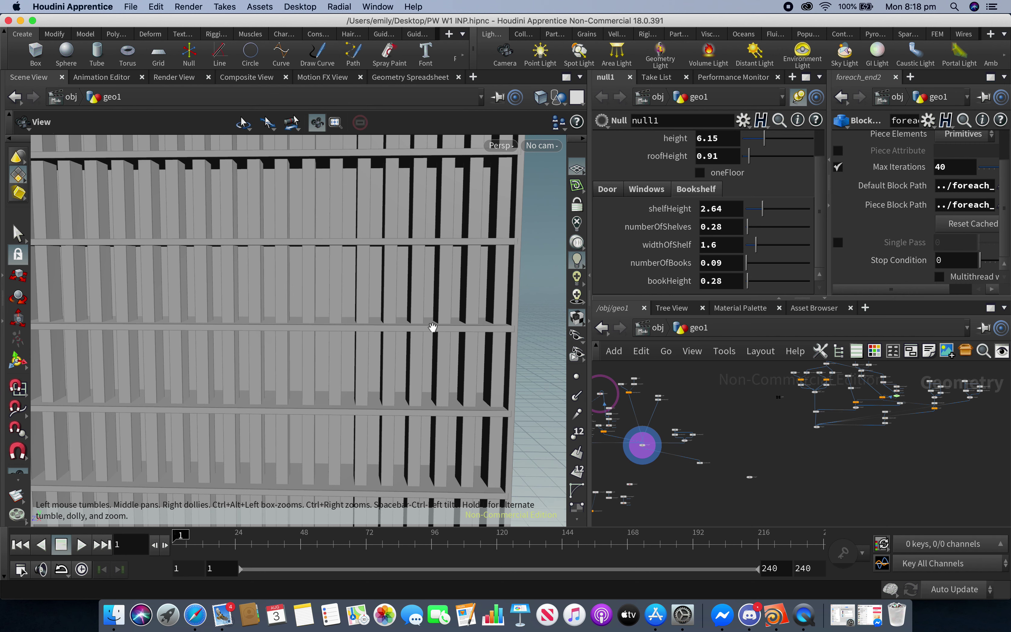
pyautogui.click(820, 426)
# Zoom out and orbit to a three-quarter view of the whole house and roof
pyautogui.scroll(-5, 384, 388)
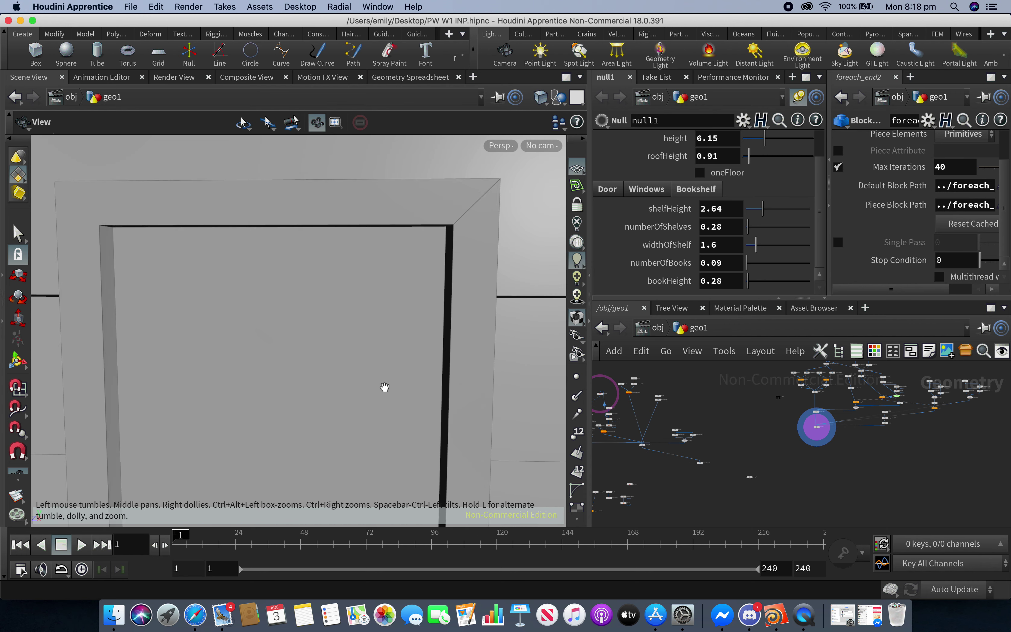
pyautogui.scroll(-3, 384, 387)
pyautogui.scroll(-3, 385, 385)
pyautogui.scroll(-2, 388, 382)
pyautogui.scroll(-2, 388, 382)
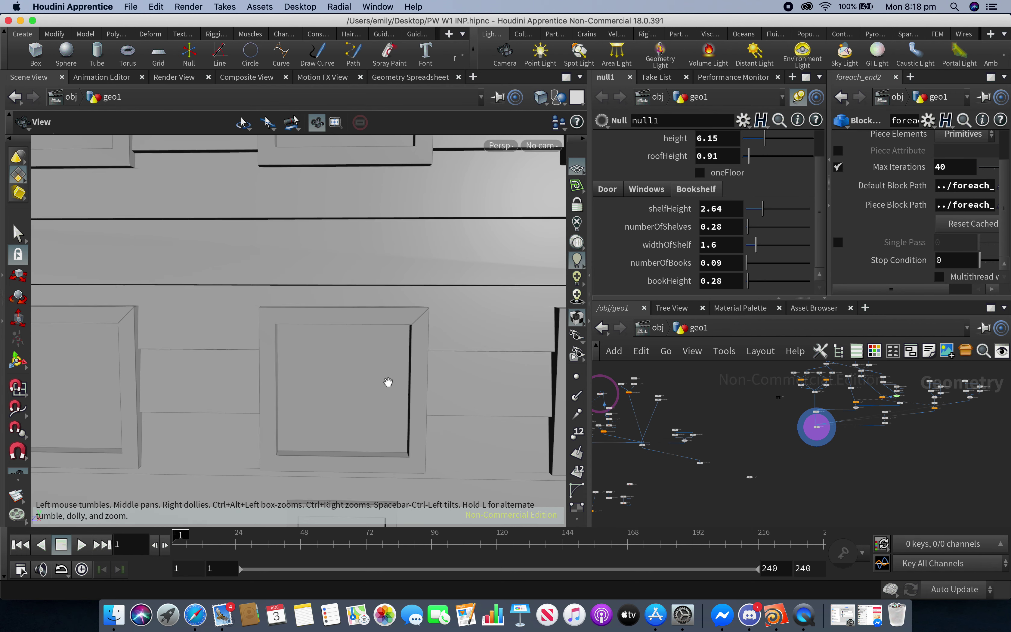
pyautogui.scroll(-2, 387, 382)
pyautogui.scroll(-2, 388, 383)
pyautogui.scroll(-2, 389, 384)
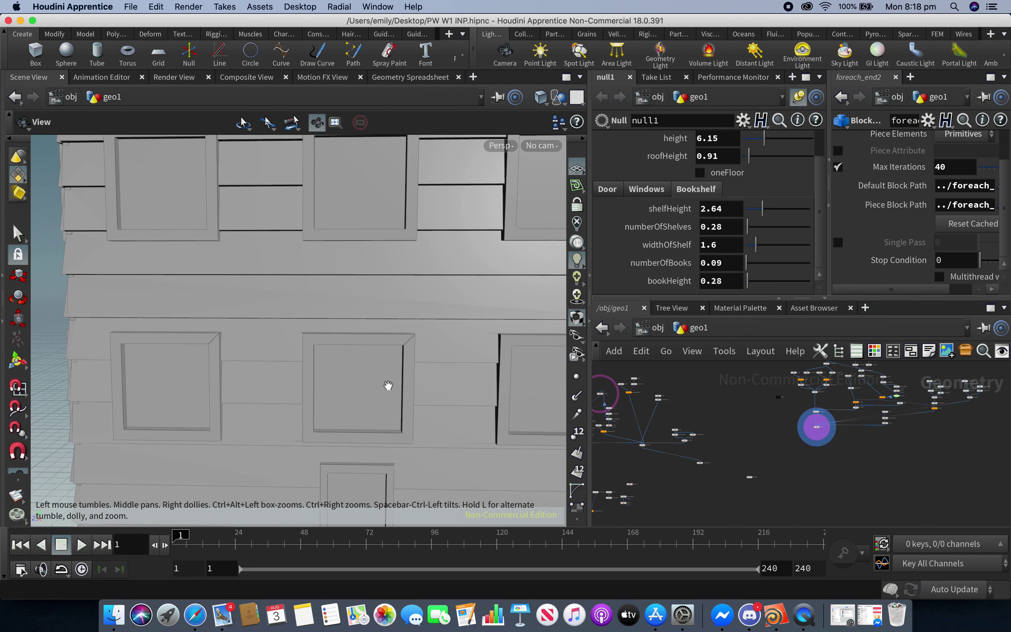
pyautogui.scroll(-3, 389, 385)
pyautogui.scroll(-3, 389, 387)
pyautogui.scroll(-2, 389, 386)
pyautogui.scroll(-3, 390, 386)
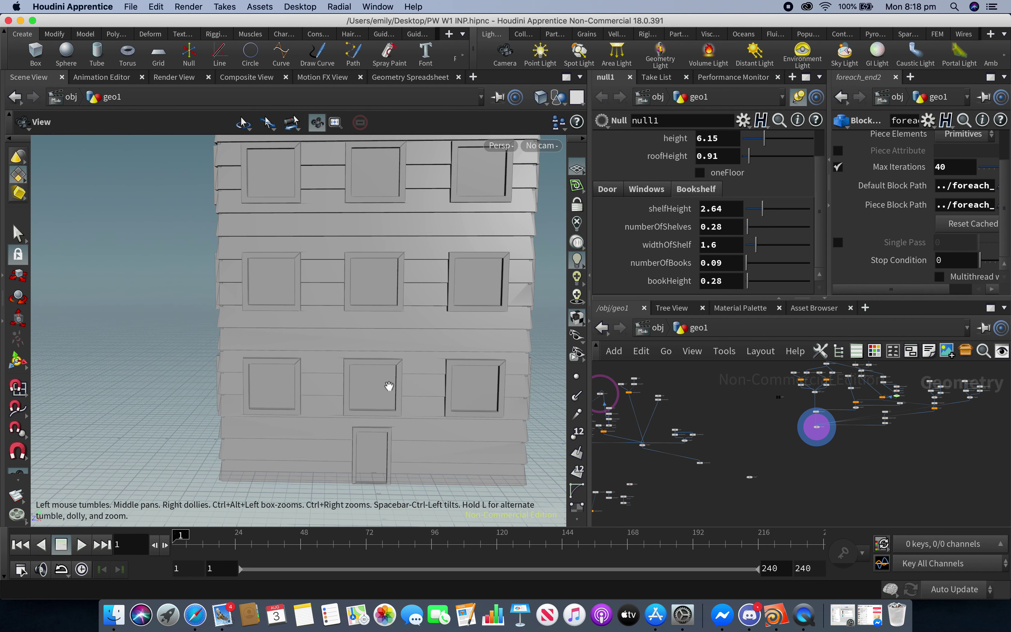
pyautogui.scroll(-2, 389, 386)
pyautogui.scroll(-3, 389, 386)
pyautogui.scroll(-1, 388, 386)
pyautogui.moveTo(422, 391)
pyautogui.mouseDown()
pyautogui.moveTo(477, 394)
pyautogui.moveTo(466, 438)
pyautogui.moveTo(485, 436)
pyautogui.moveTo(476, 429)
pyautogui.mouseUp()
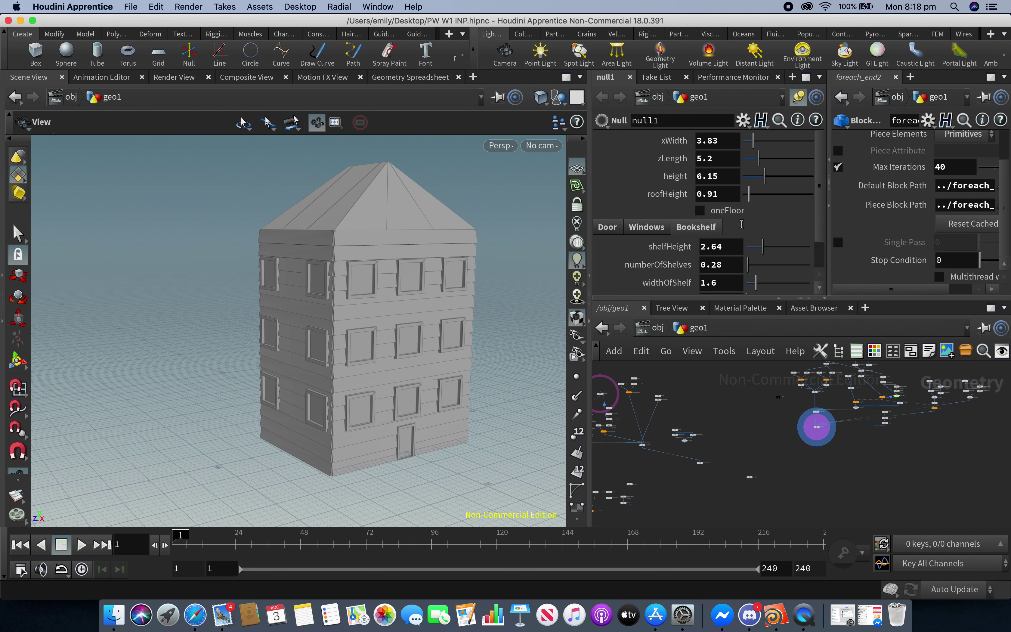
# Resize the house body to xWidth 3.92, zLength 6.85 and height 5.98
pyautogui.scroll(2, 769, 155)
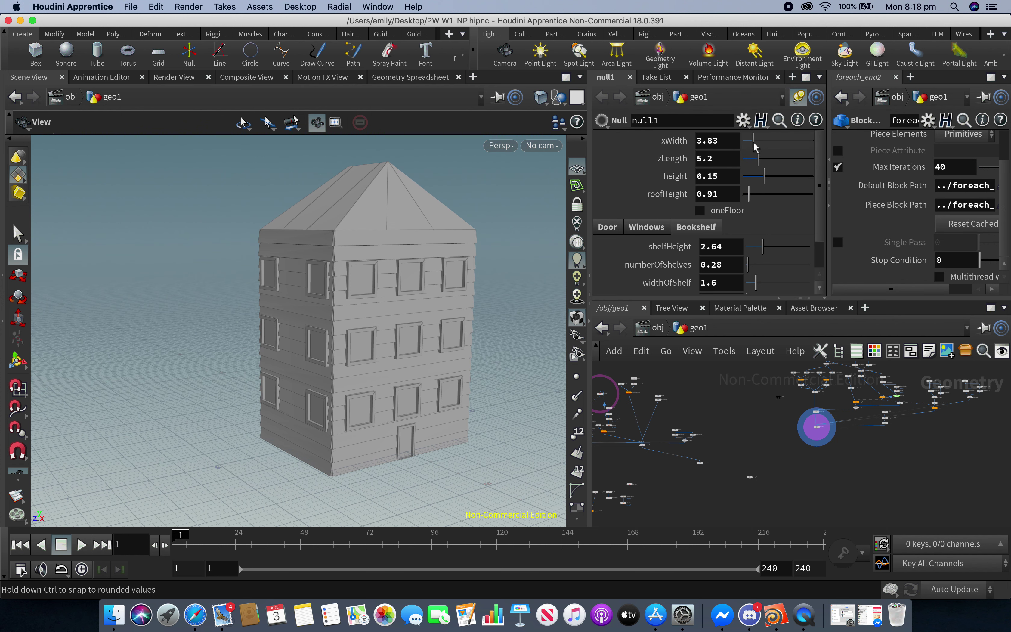
pyautogui.moveTo(754, 141); pyautogui.dragTo(754, 145)
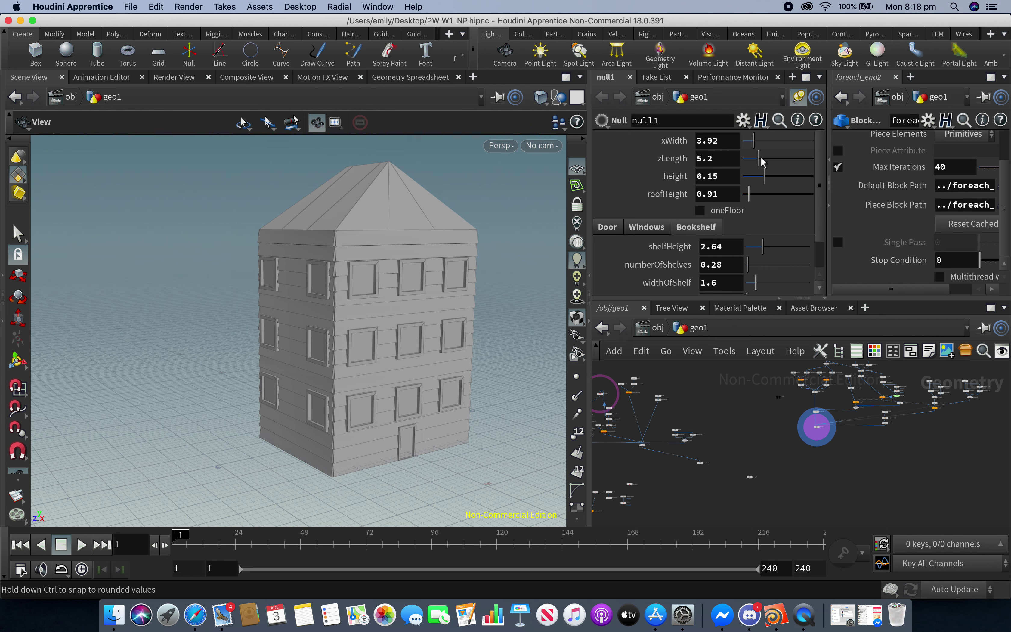
pyautogui.moveTo(759, 158)
pyautogui.mouseDown()
pyautogui.moveTo(780, 160)
pyautogui.moveTo(766, 163)
pyautogui.mouseUp()
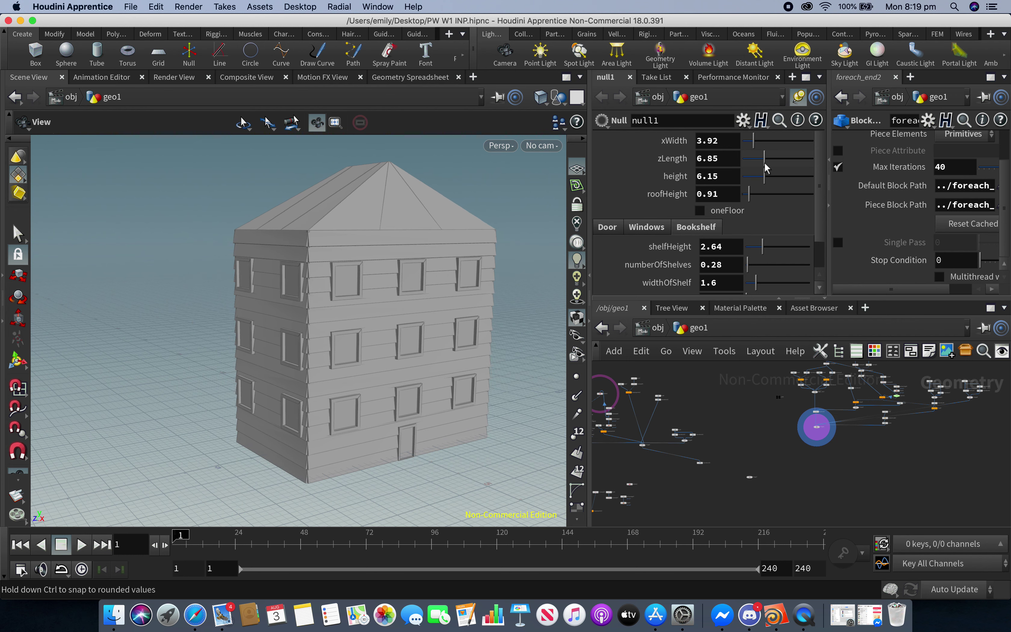
pyautogui.moveTo(761, 178); pyautogui.dragTo(780, 180)
pyautogui.moveTo(458, 312); pyautogui.dragTo(451, 300)
pyautogui.moveTo(452, 357); pyautogui.dragTo(444, 384)
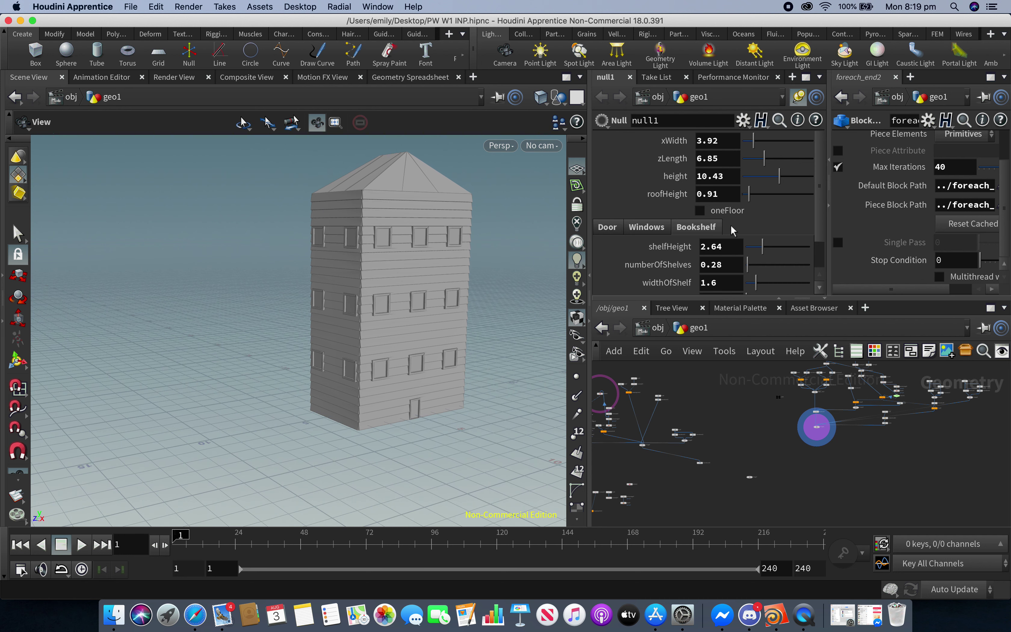
# Set roofHeight to 1.79 for a steeper roof
pyautogui.moveTo(751, 195); pyautogui.dragTo(757, 196)
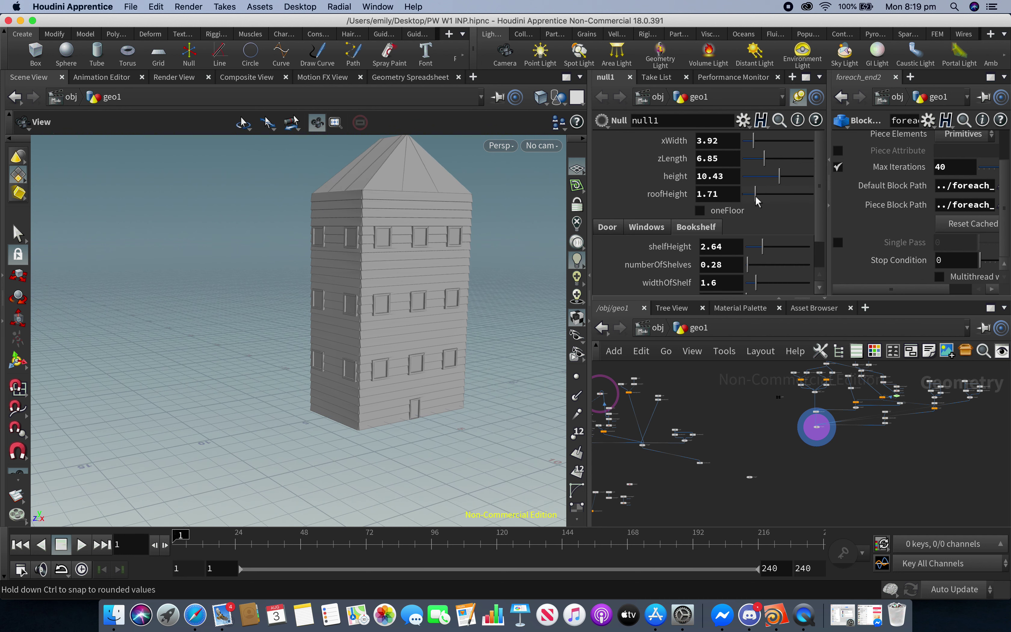
pyautogui.moveTo(523, 261); pyautogui.dragTo(536, 253)
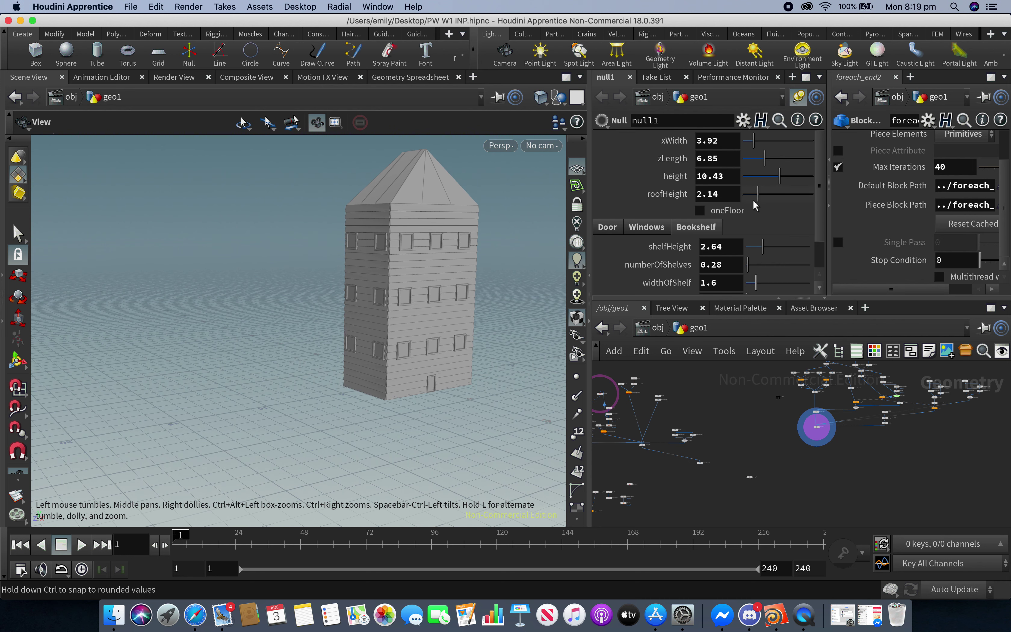
pyautogui.moveTo(758, 202)
pyautogui.mouseDown()
pyautogui.moveTo(776, 178)
pyautogui.moveTo(764, 181)
pyautogui.mouseUp()
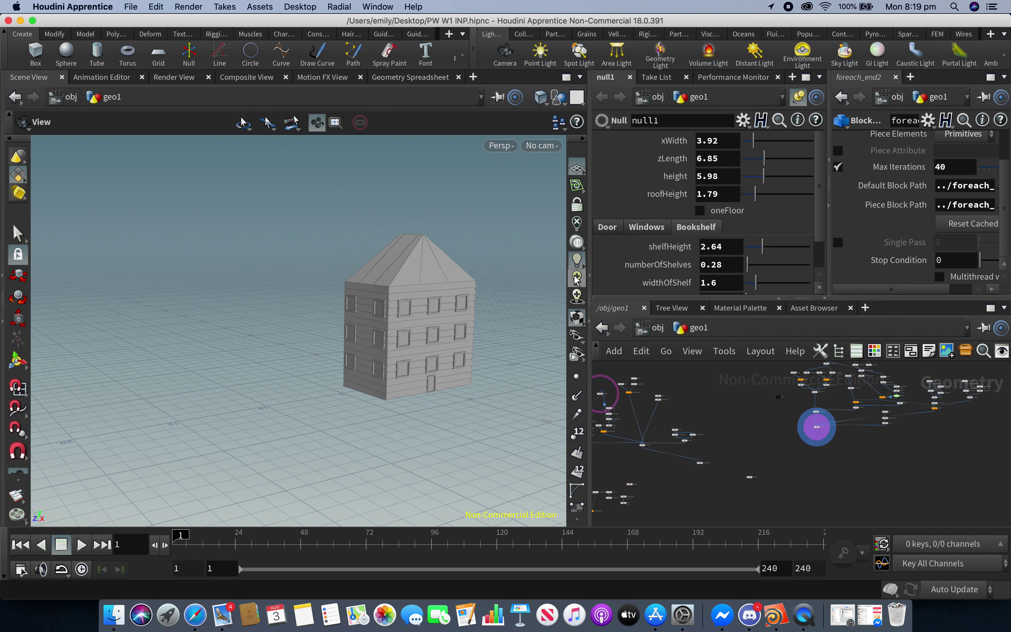
# From a front view, narrow the door to doorwidth 0.79 with doorHeight 1
pyautogui.scroll(2, 517, 312)
pyautogui.scroll(3, 492, 347)
pyautogui.scroll(3, 472, 362)
pyautogui.moveTo(471, 367)
pyautogui.mouseDown()
pyautogui.moveTo(463, 379)
pyautogui.moveTo(429, 379)
pyautogui.mouseUp()
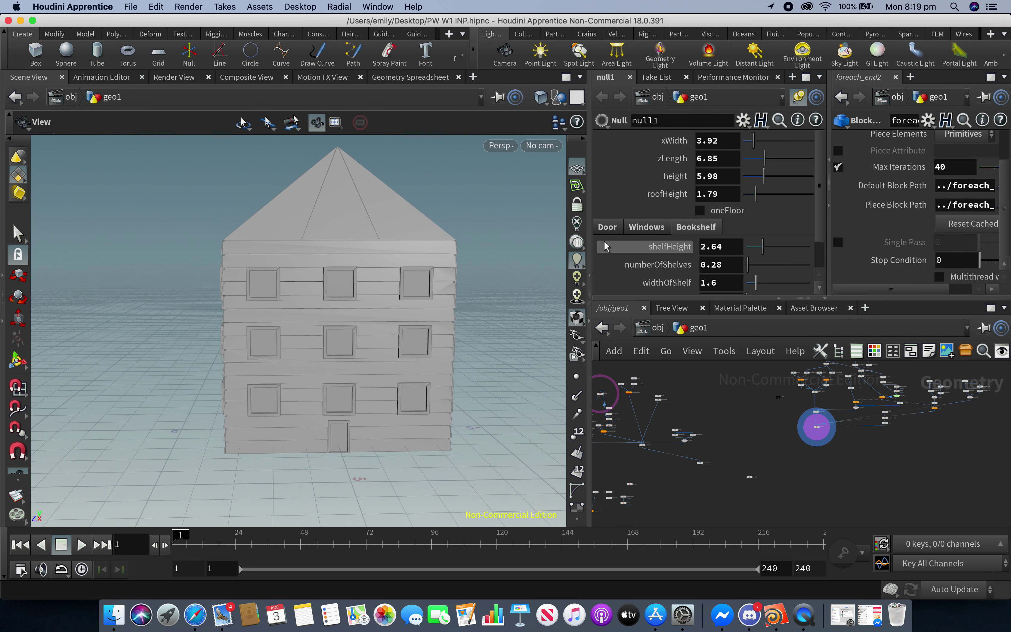
pyautogui.click(608, 228)
pyautogui.moveTo(760, 267)
pyautogui.mouseDown()
pyautogui.moveTo(795, 273)
pyautogui.moveTo(759, 268)
pyautogui.mouseUp()
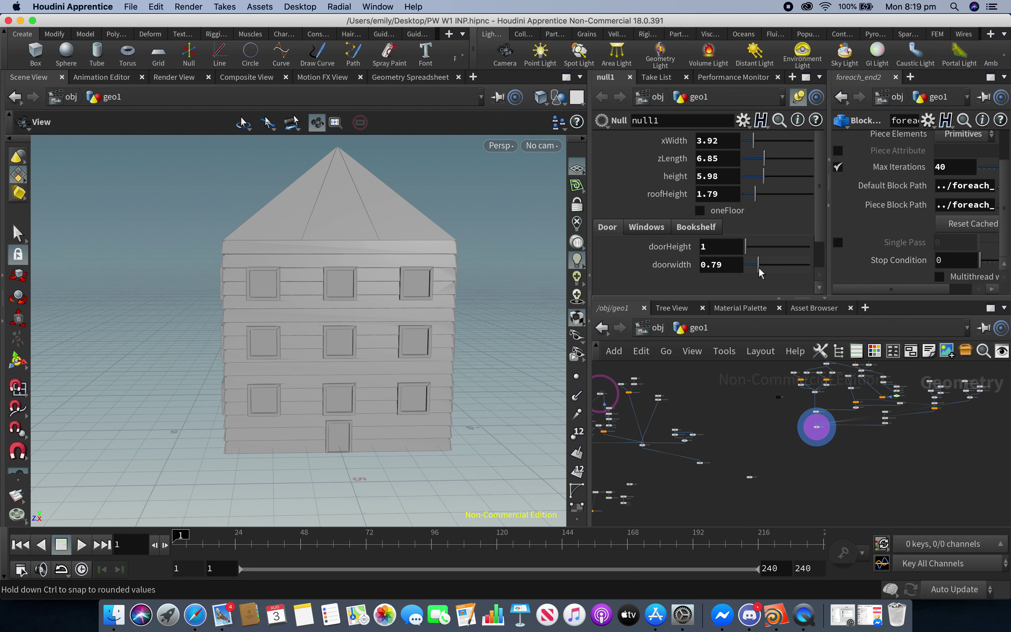
pyautogui.click(647, 227)
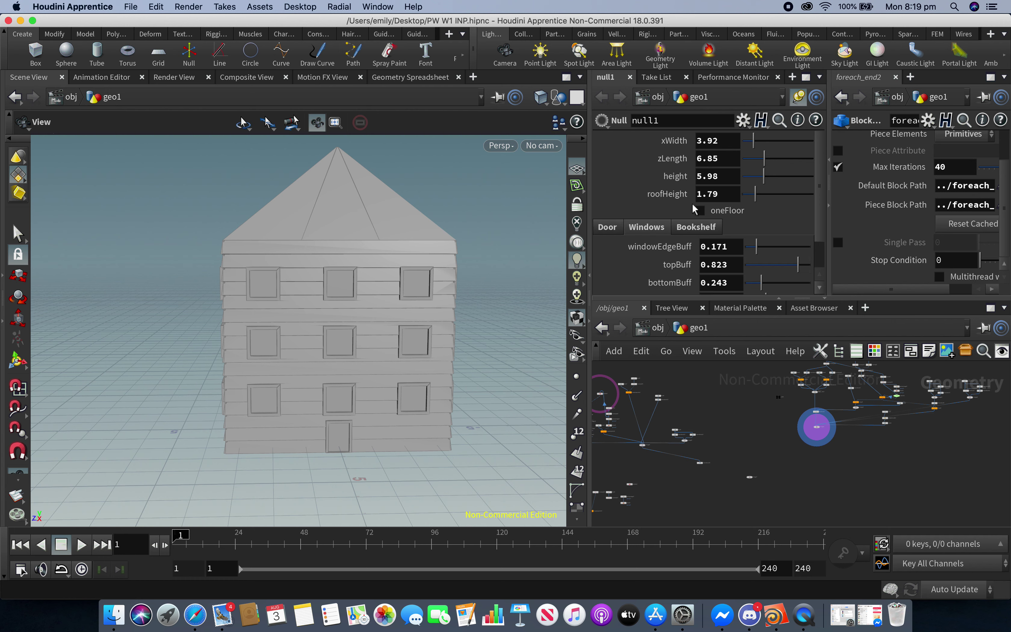
# Respace windows: edgeBuff 0.132, topBuff 0.877, bottomBuff 0.274, verticleFrequency 1.89, windowSize 0.93
pyautogui.moveTo(756, 245)
pyautogui.mouseDown()
pyautogui.moveTo(794, 268)
pyautogui.moveTo(775, 268)
pyautogui.moveTo(802, 274)
pyautogui.mouseUp()
pyautogui.scroll(-3, 773, 279)
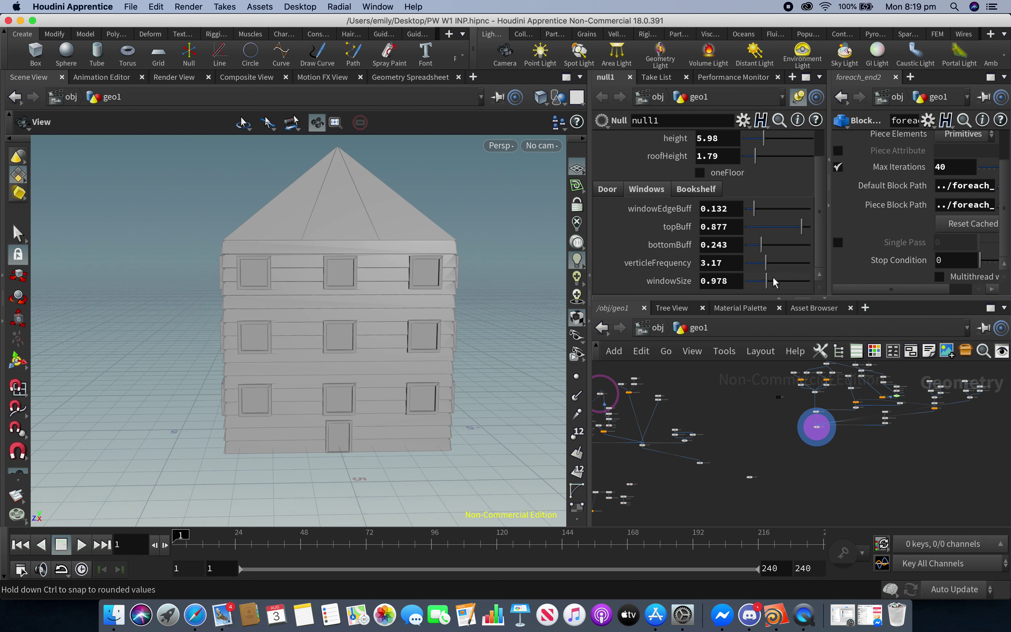
pyautogui.moveTo(762, 246)
pyautogui.mouseDown()
pyautogui.moveTo(792, 253)
pyautogui.moveTo(748, 262)
pyautogui.moveTo(755, 255)
pyautogui.moveTo(768, 266)
pyautogui.moveTo(751, 266)
pyautogui.moveTo(759, 267)
pyautogui.mouseUp()
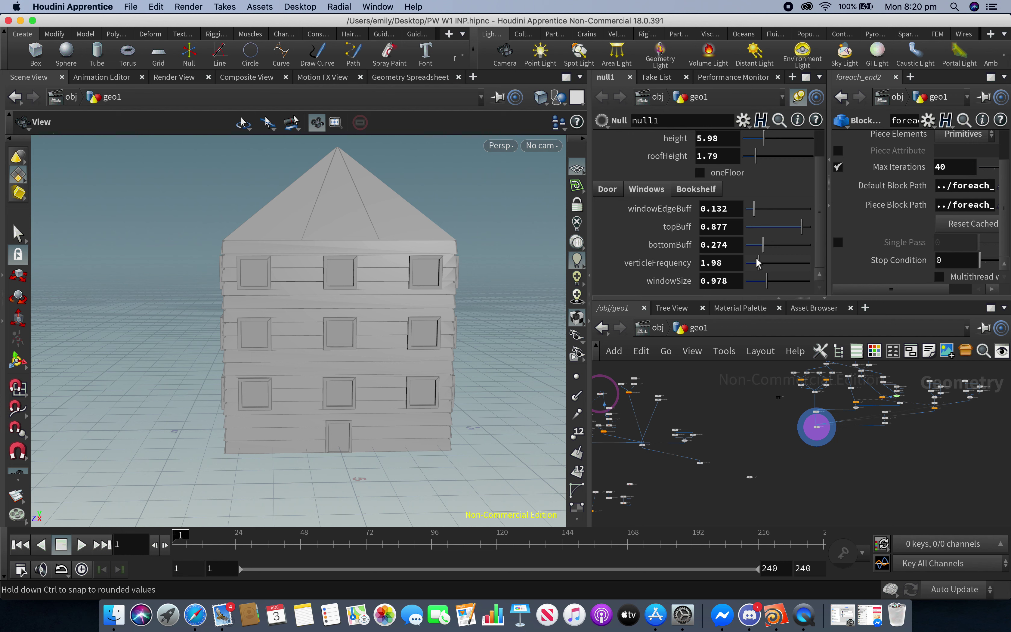
pyautogui.moveTo(760, 260); pyautogui.dragTo(768, 287)
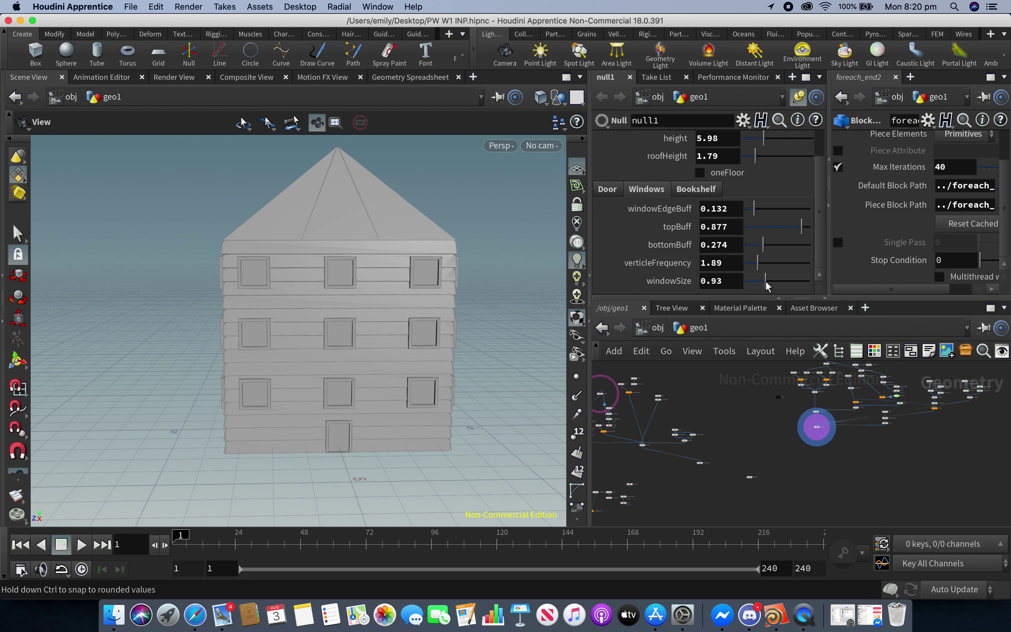